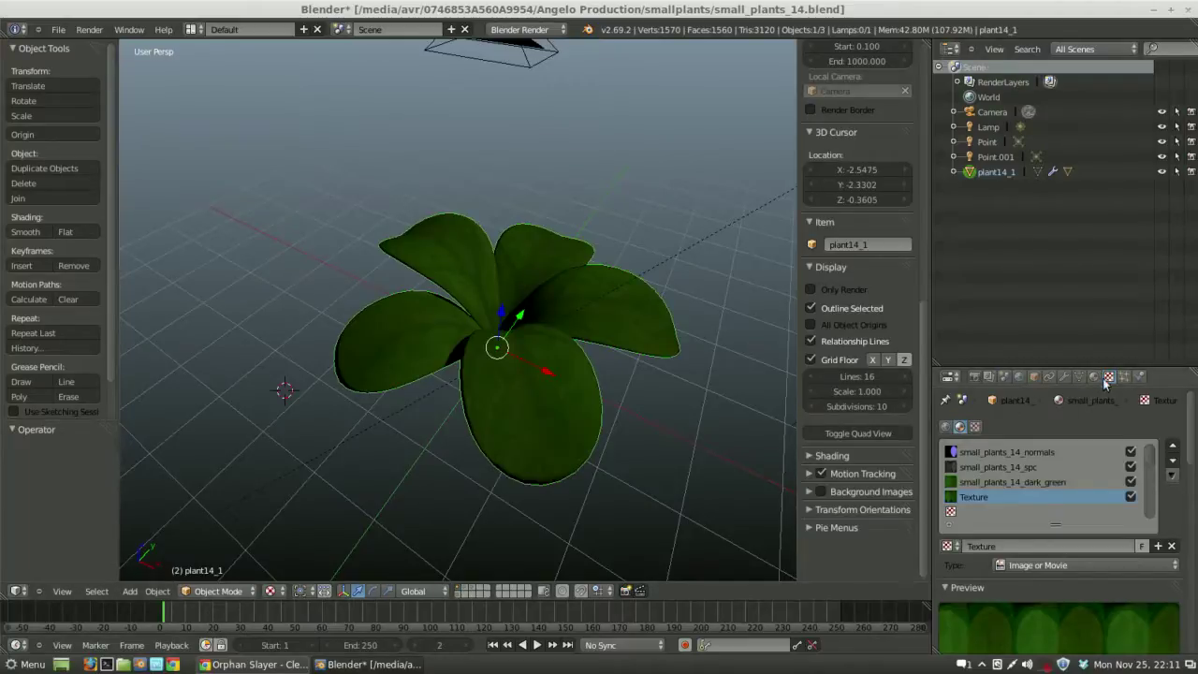
# Browse the texture list to see every small_plants_14 texture variant and its user count.
pyautogui.click(956, 547)
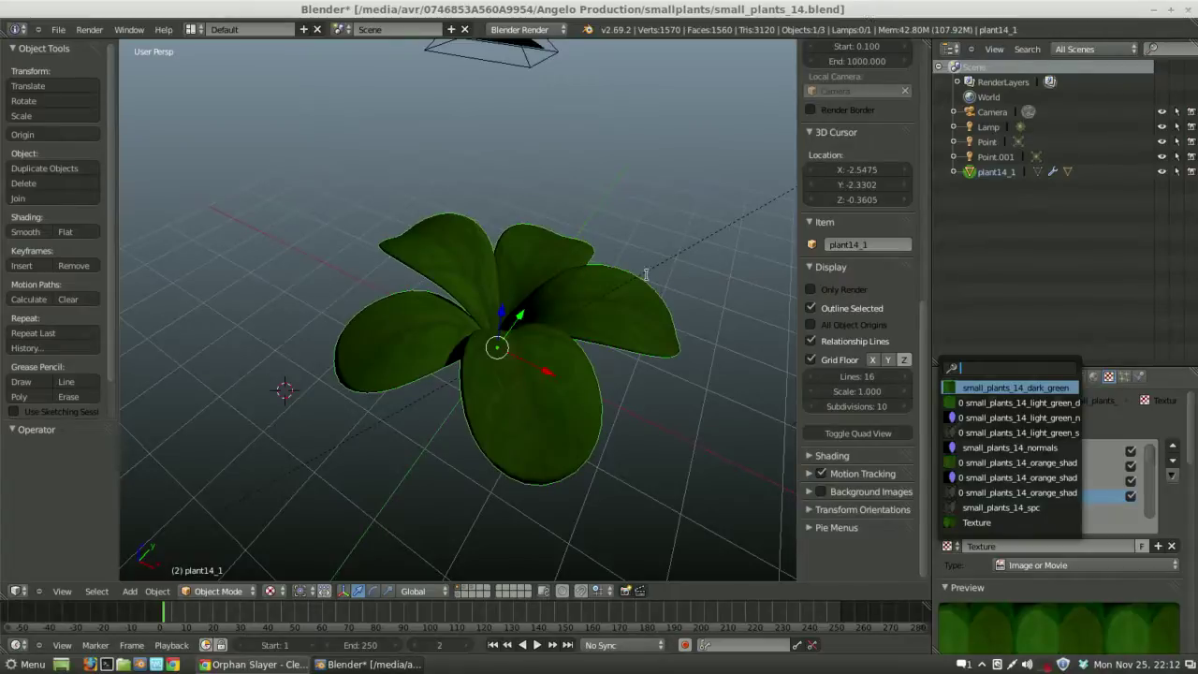
pyautogui.click(620, 290)
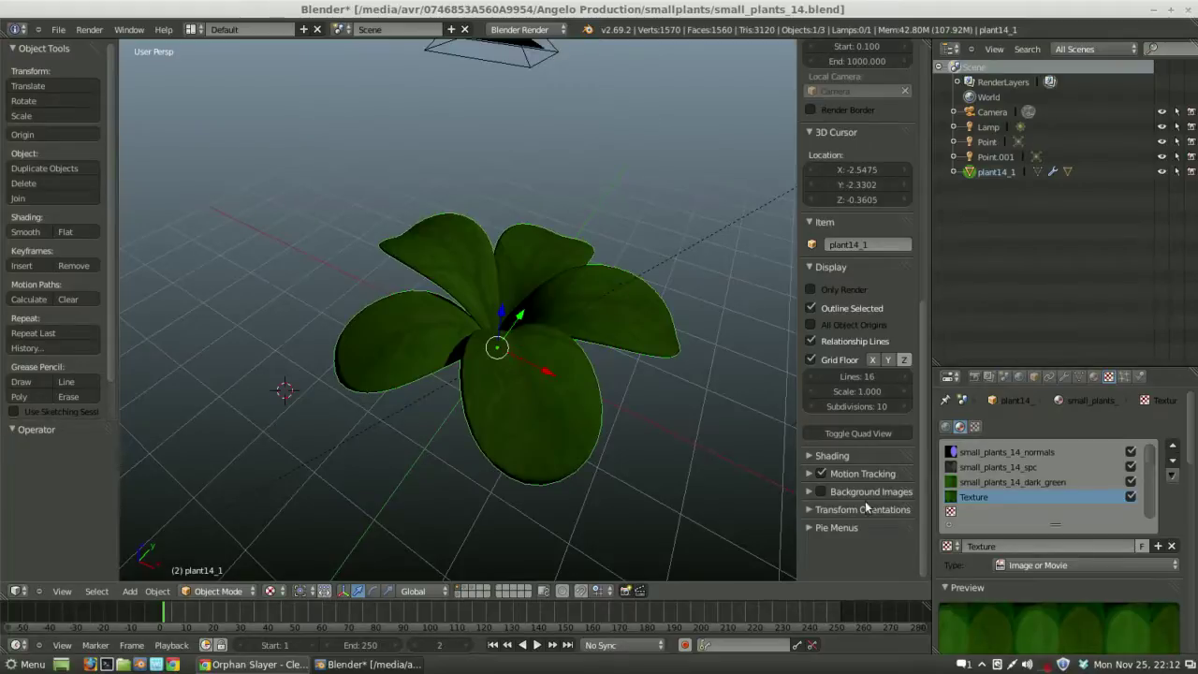
pyautogui.click(951, 544)
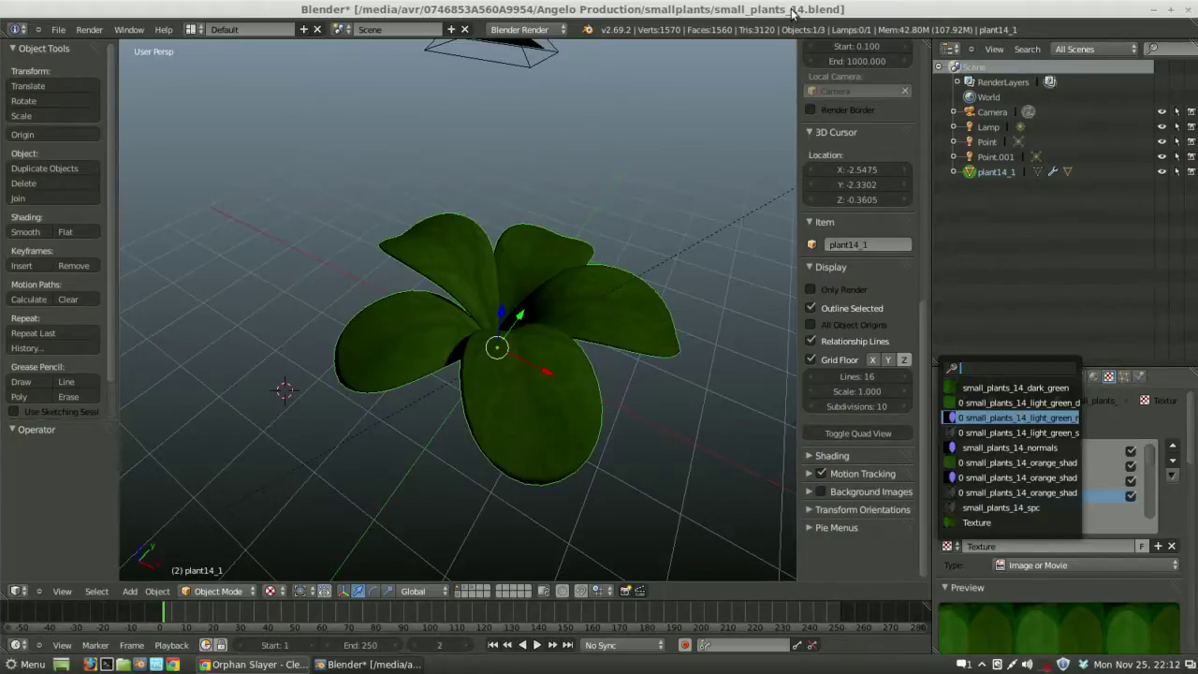
# Switch to Chrome and scroll up through the Orphan Slayer thread on BlenderArtists.
pyautogui.click(295, 662)
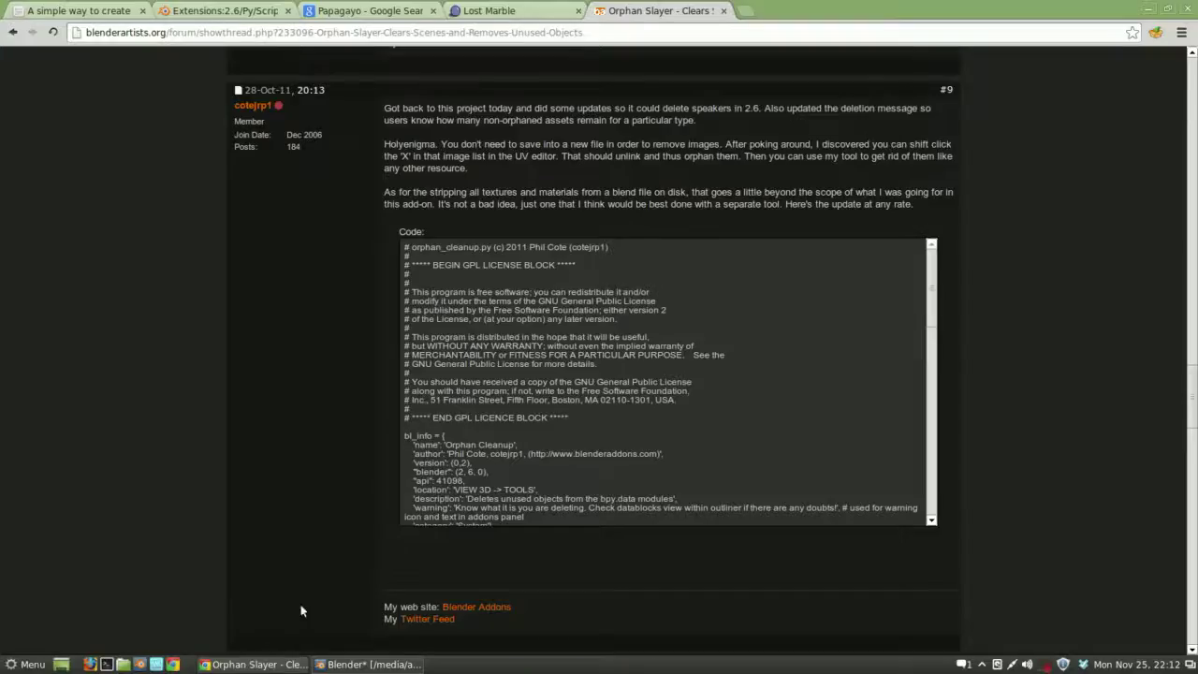
pyautogui.scroll(2, 372, 270)
pyautogui.scroll(2, 372, 271)
pyautogui.scroll(1, 371, 271)
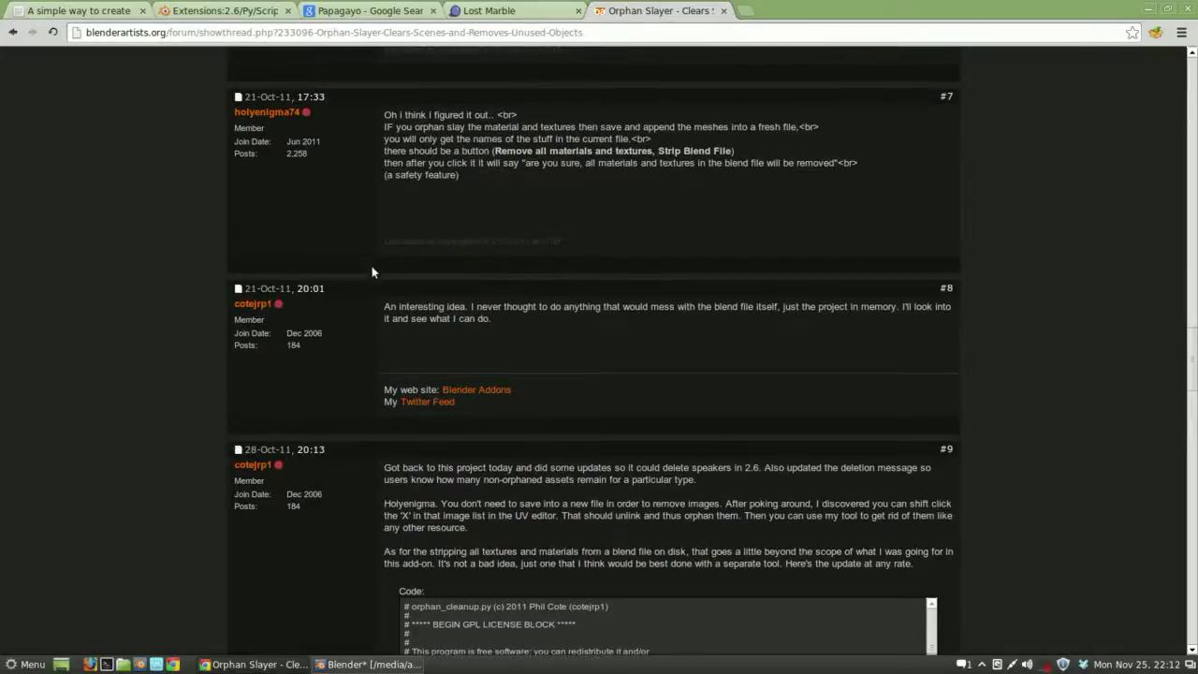
pyautogui.scroll(1, 371, 268)
pyautogui.scroll(3, 371, 269)
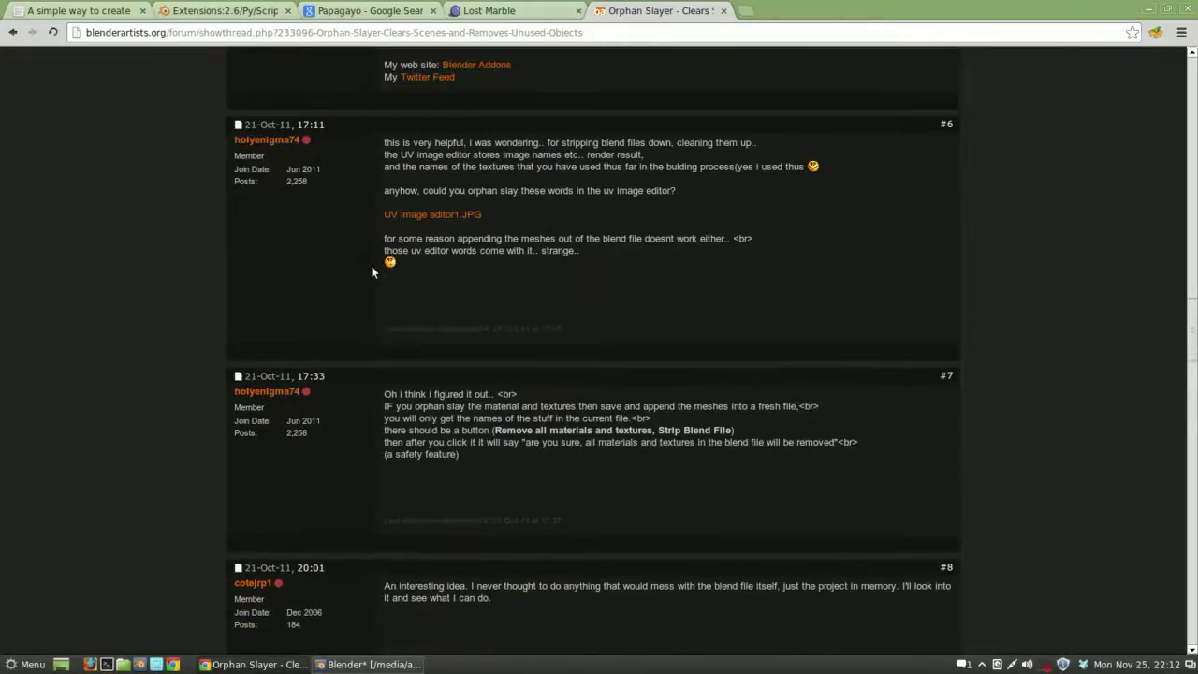
pyautogui.scroll(3, 371, 269)
pyautogui.scroll(3, 371, 272)
pyautogui.scroll(3, 371, 271)
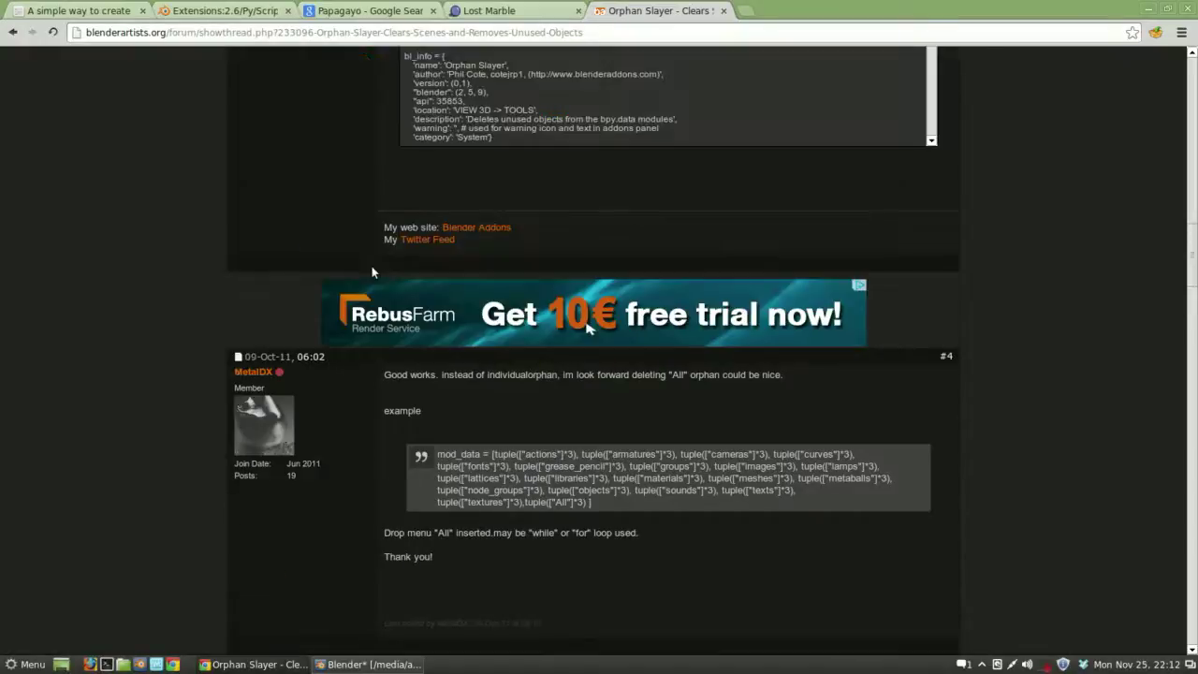
pyautogui.scroll(2, 371, 272)
pyautogui.scroll(1, 372, 272)
pyautogui.scroll(3, 372, 272)
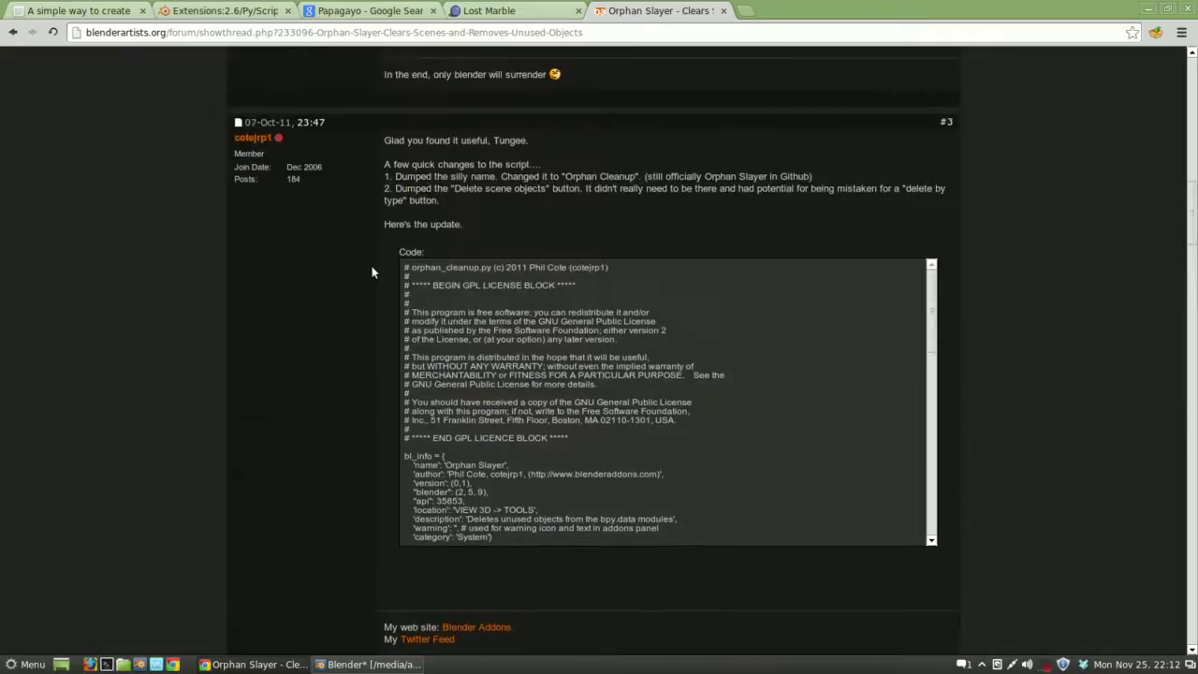
pyautogui.scroll(1, 371, 272)
pyautogui.scroll(2, 371, 271)
pyautogui.scroll(5, 372, 272)
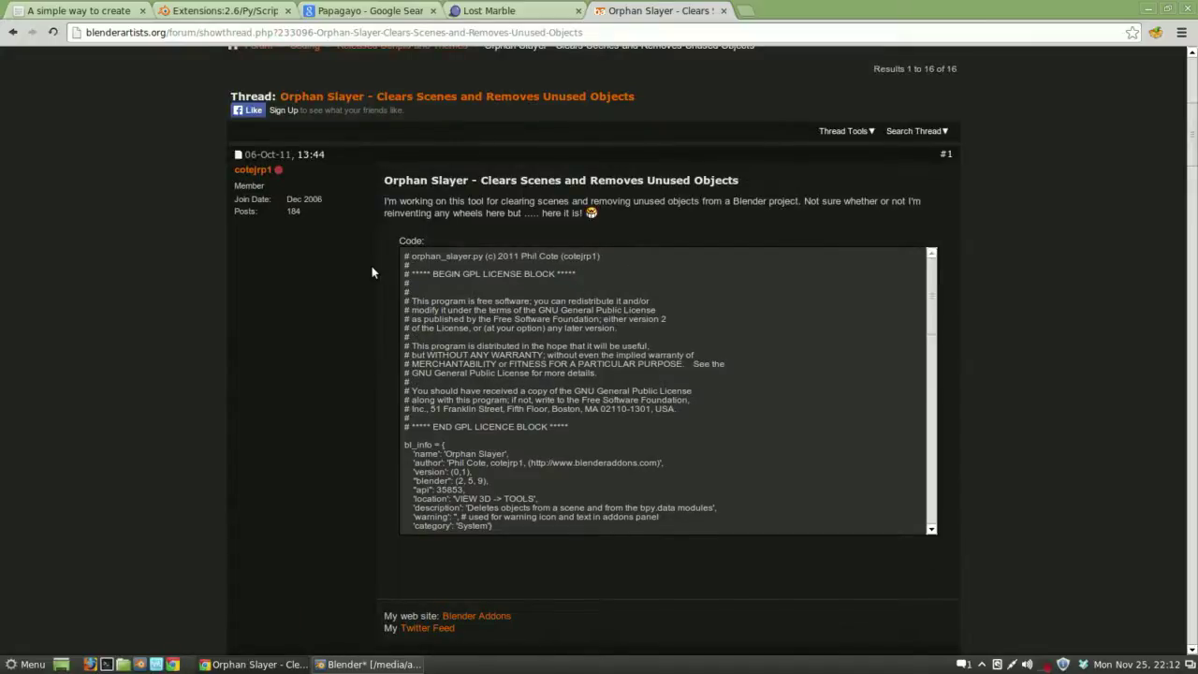
# Scroll back down the thread to the author's updated orphan_cleanup.py script.
pyautogui.scroll(-3, 371, 272)
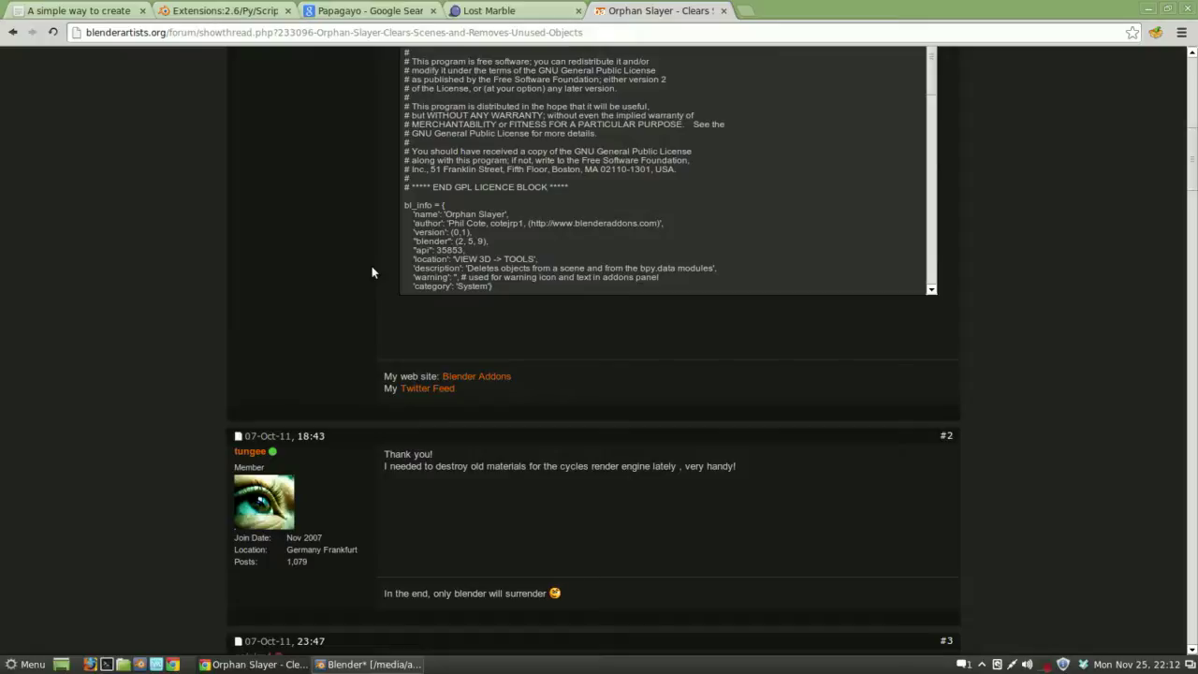
pyautogui.scroll(-3, 371, 266)
pyautogui.scroll(-6, 372, 266)
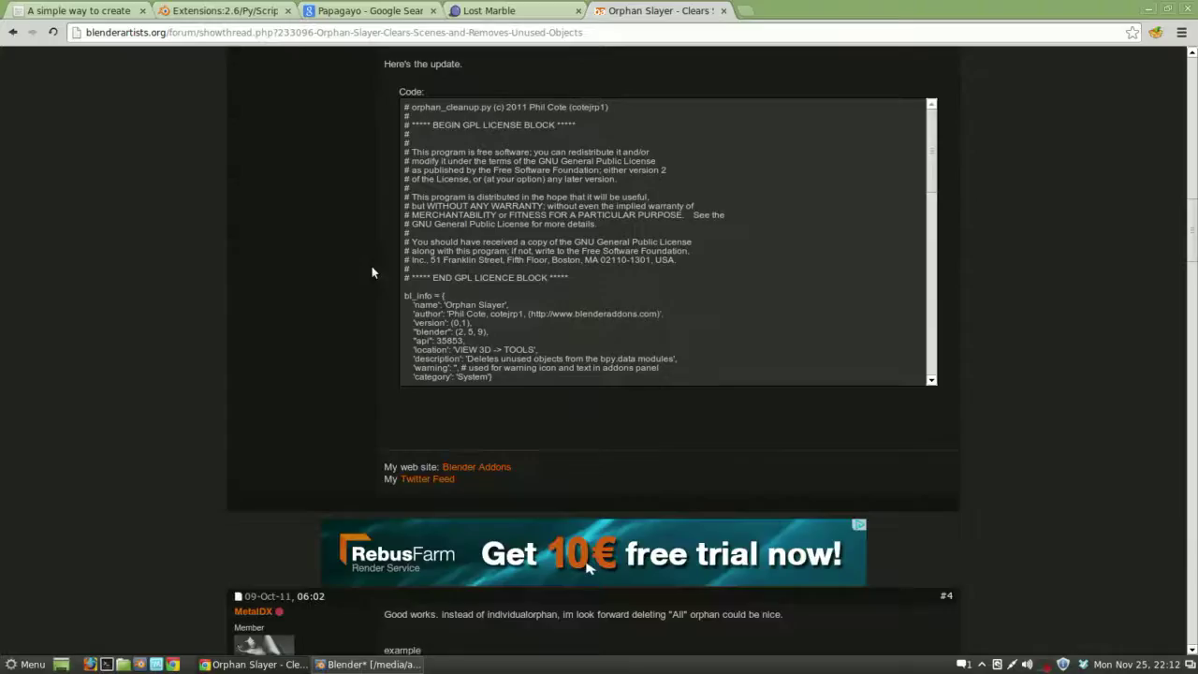
pyautogui.scroll(-3, 371, 265)
pyautogui.scroll(-3, 371, 271)
pyautogui.scroll(-2, 371, 271)
pyautogui.scroll(-3, 371, 271)
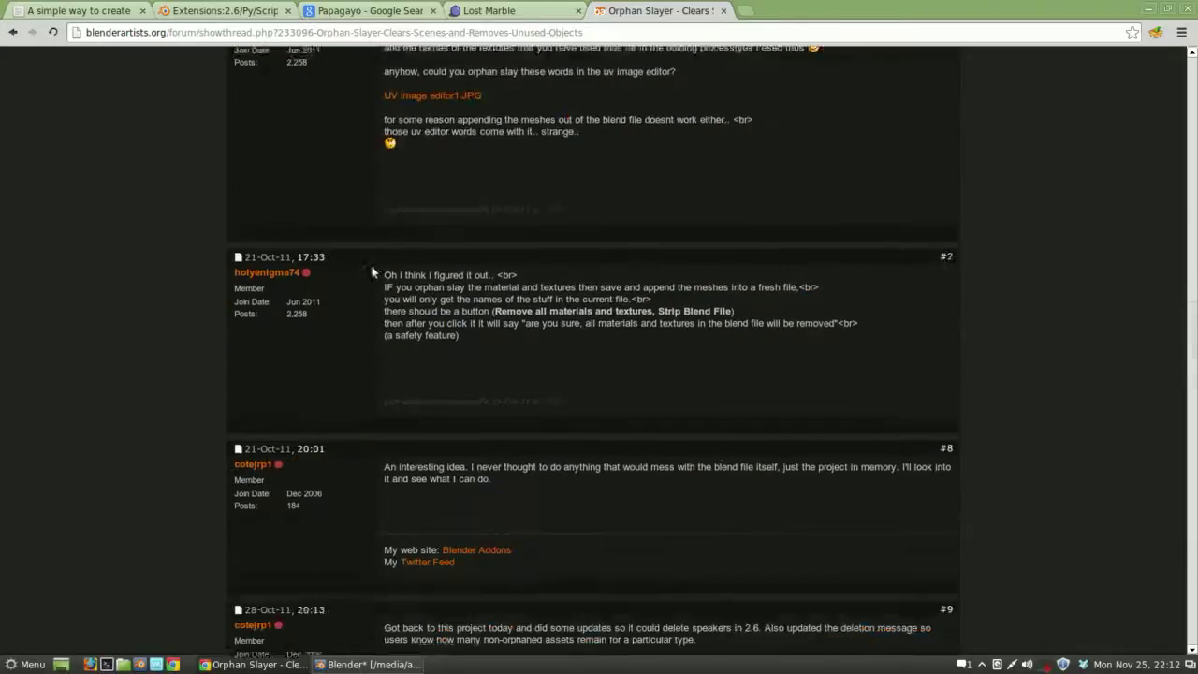
pyautogui.scroll(-4, 371, 271)
pyautogui.scroll(-2, 371, 265)
pyautogui.scroll(-3, 371, 266)
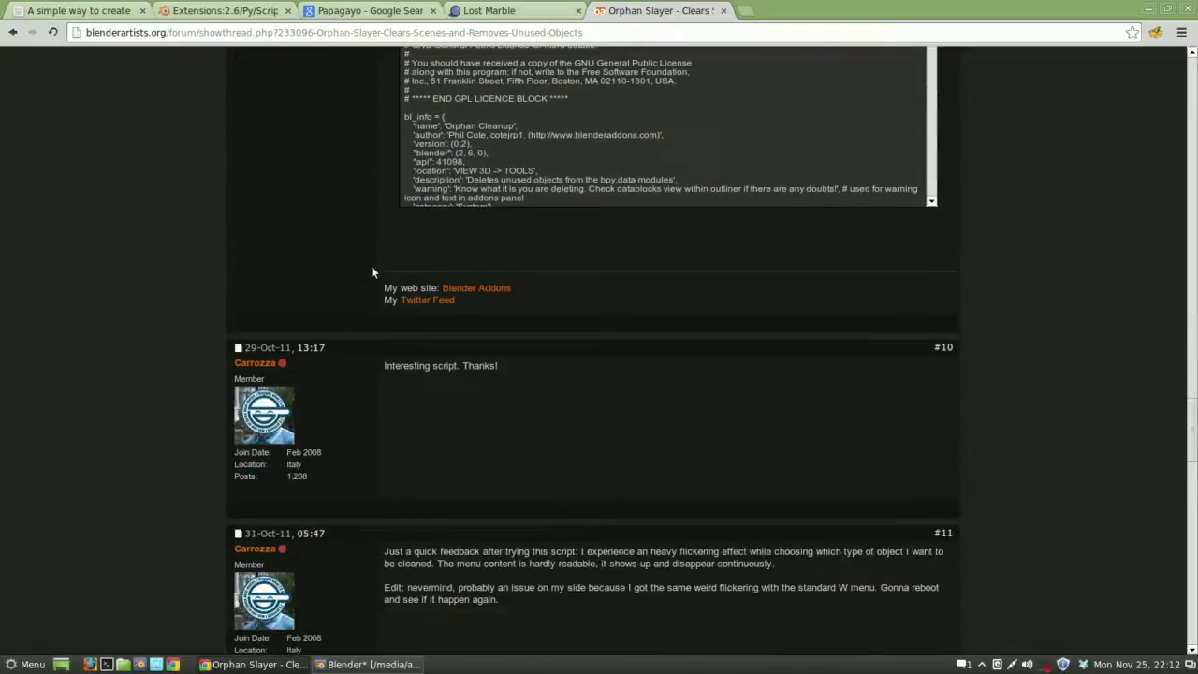
pyautogui.scroll(-2, 371, 265)
pyautogui.scroll(-3, 371, 266)
pyautogui.scroll(-3, 371, 266)
pyautogui.scroll(-4, 369, 269)
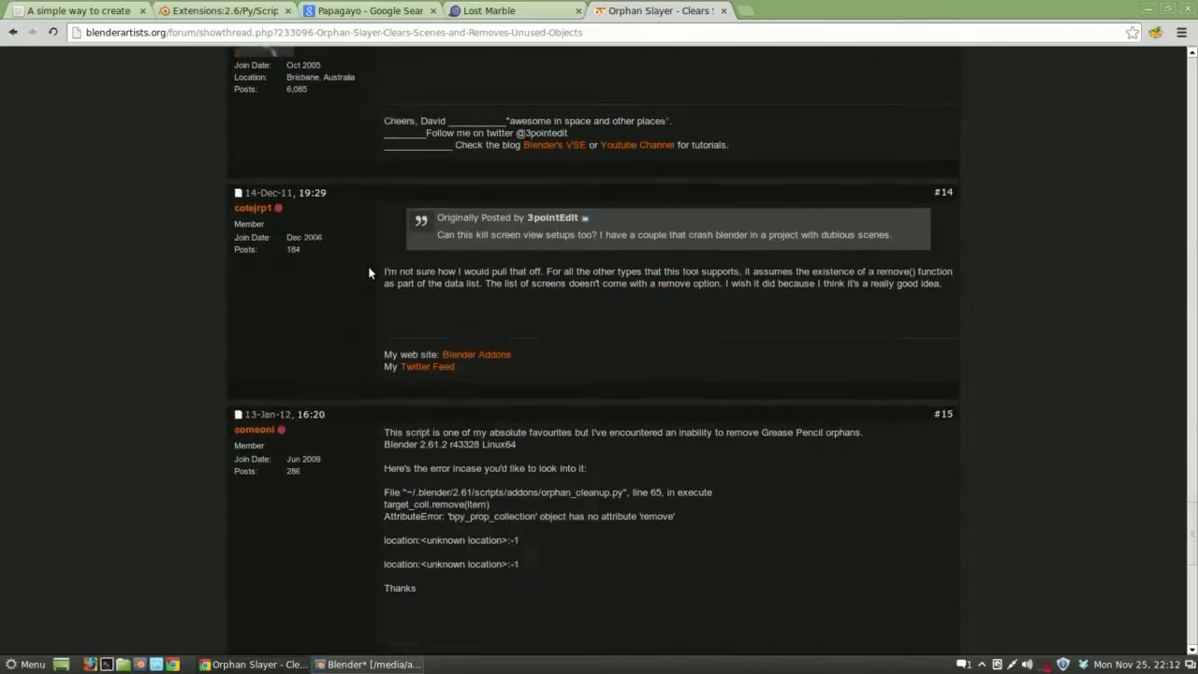
pyautogui.scroll(-1, 369, 269)
pyautogui.scroll(-3, 368, 273)
pyautogui.scroll(3, 369, 272)
pyautogui.scroll(4, 368, 273)
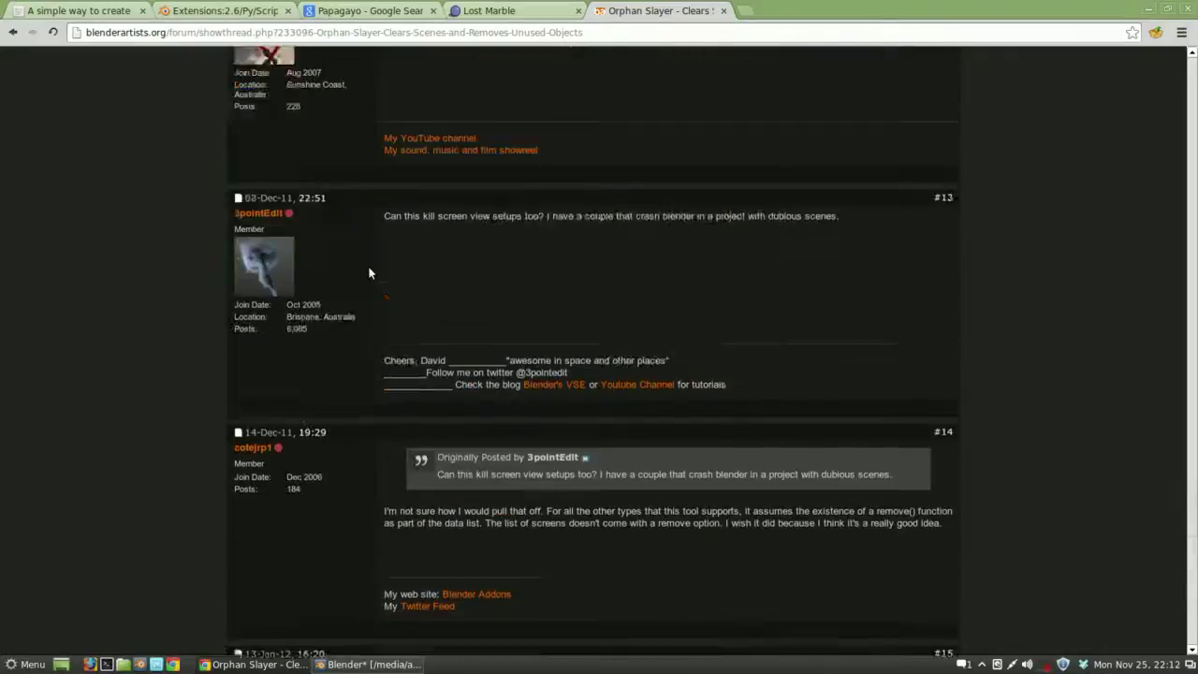
pyautogui.scroll(4, 368, 273)
pyautogui.scroll(4, 368, 273)
pyautogui.scroll(3, 368, 273)
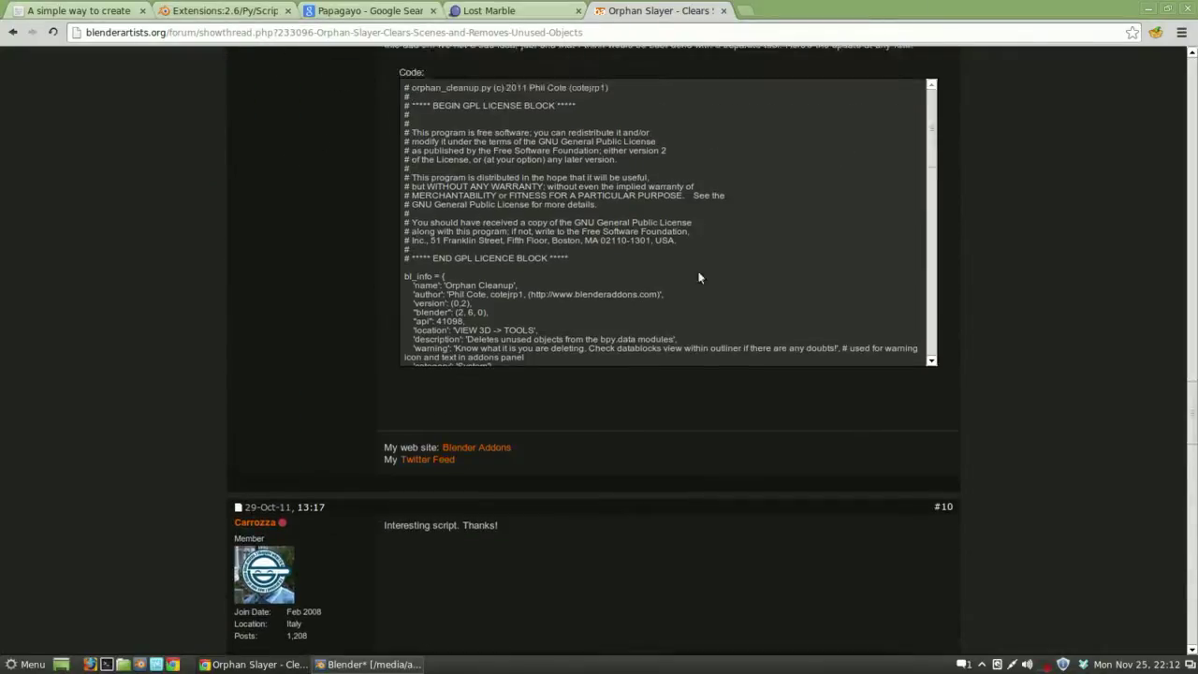
pyautogui.scroll(1, 524, 230)
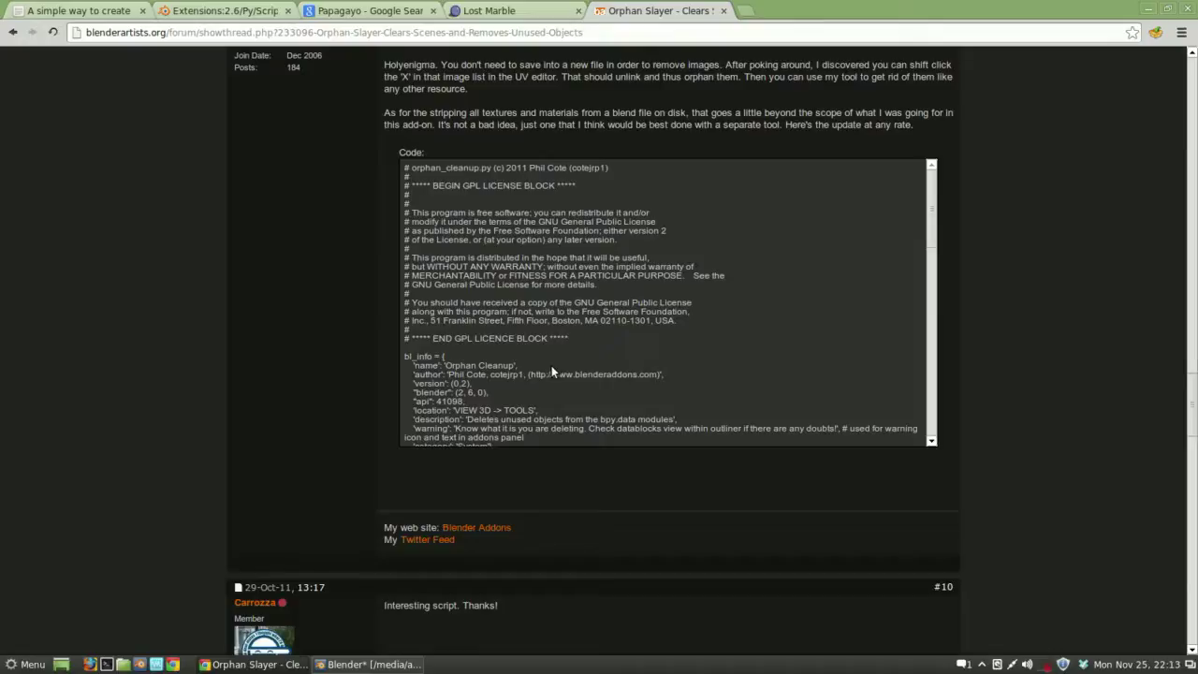
# In User Preferences > Addons, expand and enable System: Orphan Cleanup.
pyautogui.click(374, 664)
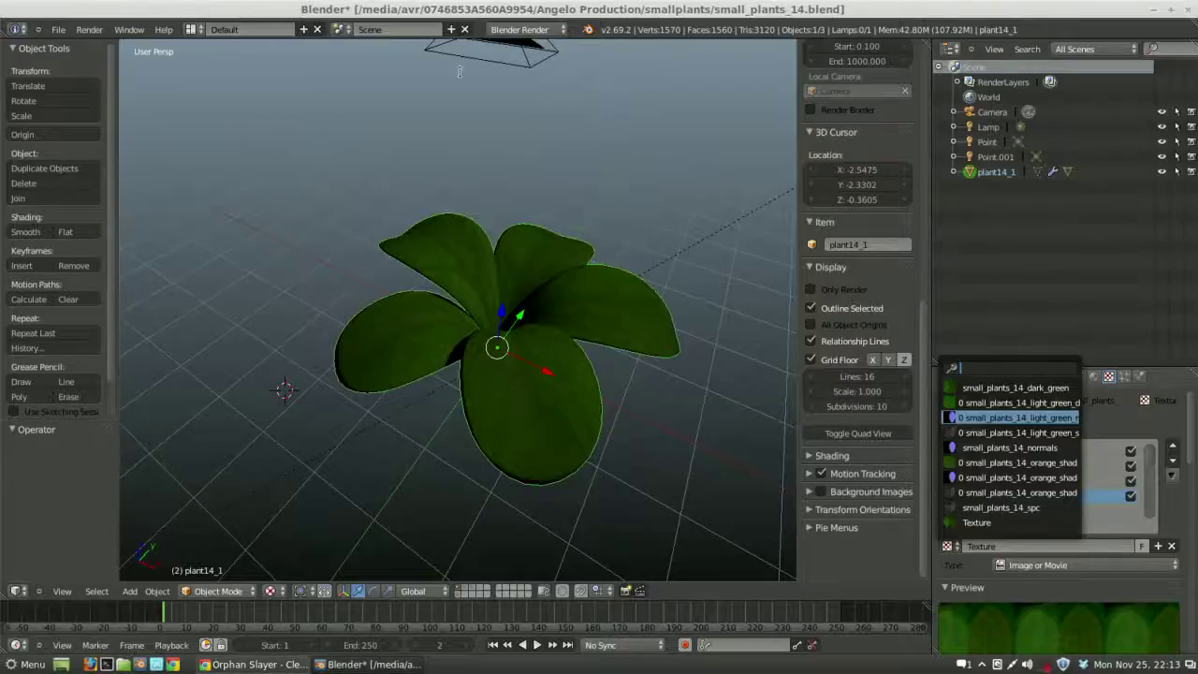
pyautogui.click(61, 30)
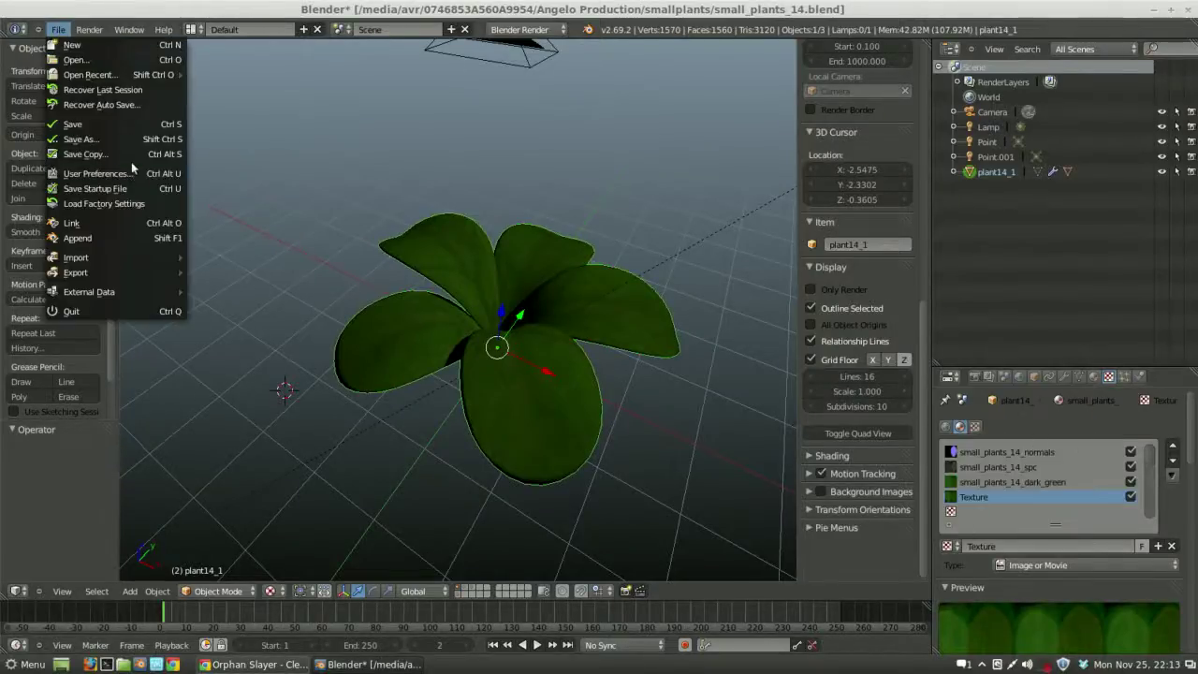
pyautogui.click(99, 173)
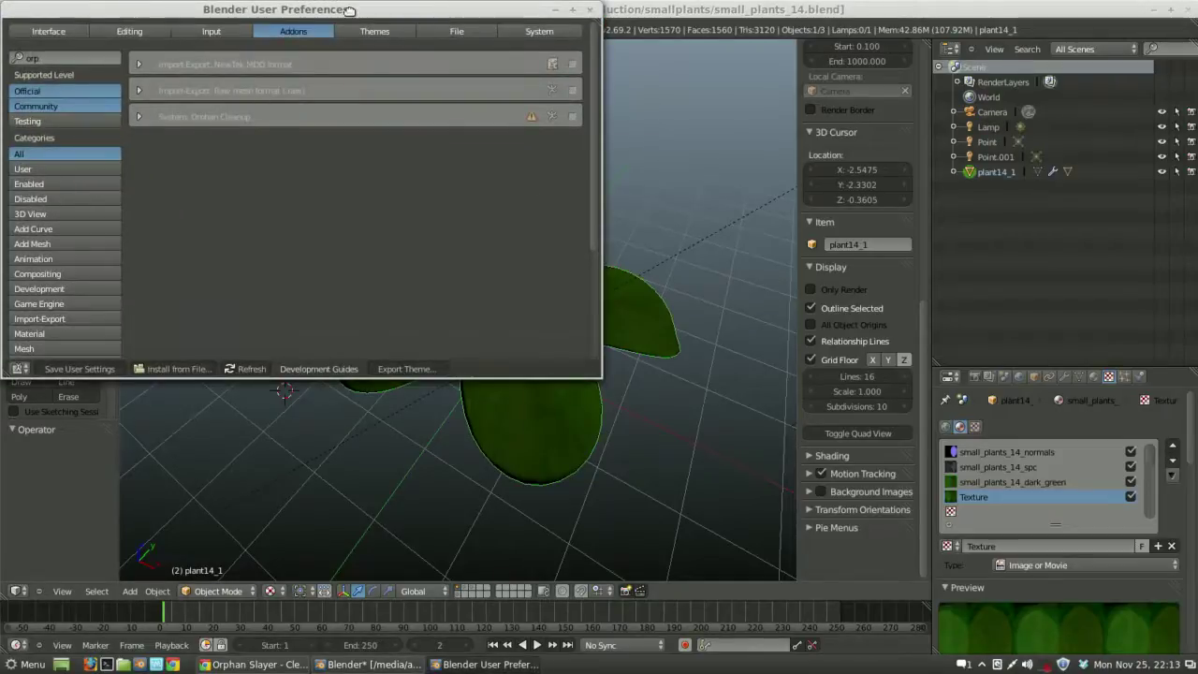
pyautogui.moveTo(354, 19); pyautogui.dragTo(696, 64)
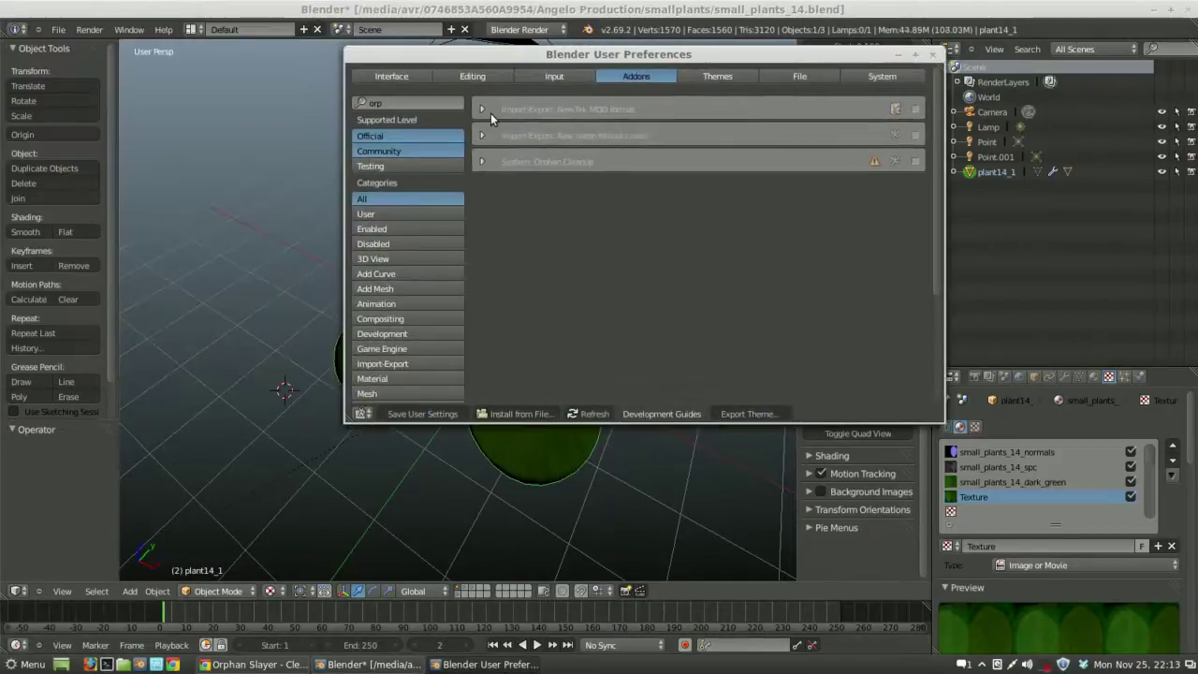
pyautogui.click(481, 162)
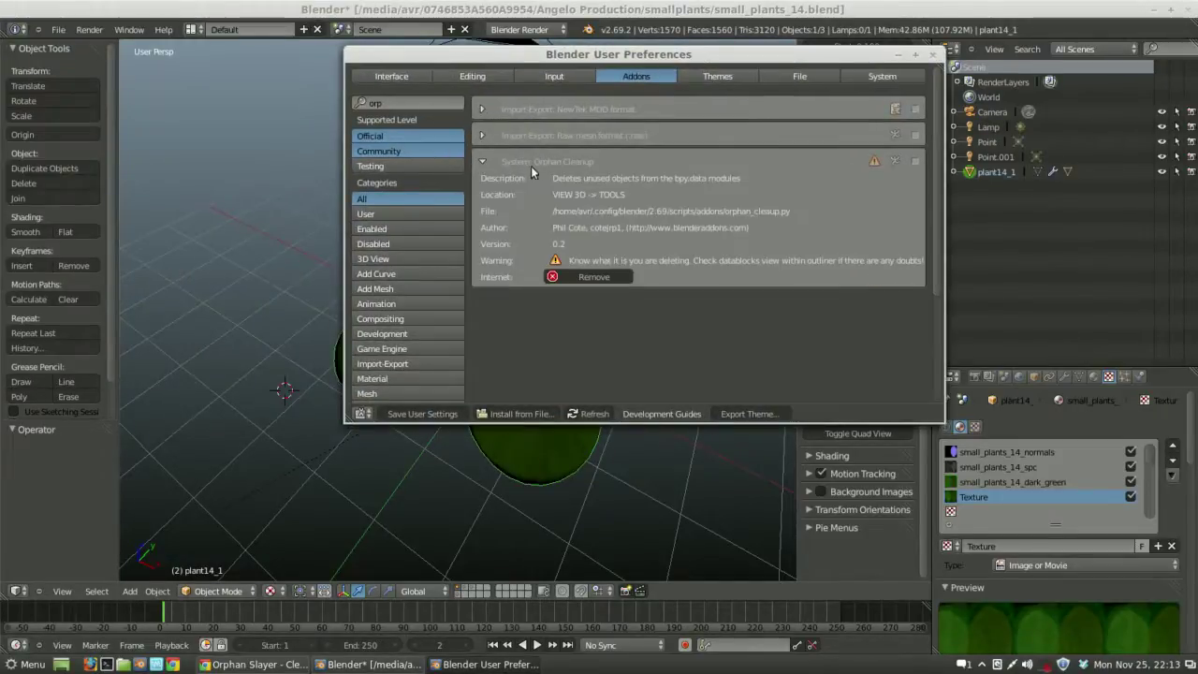
pyautogui.click(915, 161)
# Close Preferences and widen the Tool Shelf to show the Orphan Cleanup panel.
pyautogui.click(932, 55)
pyautogui.scroll(-4, 187, 337)
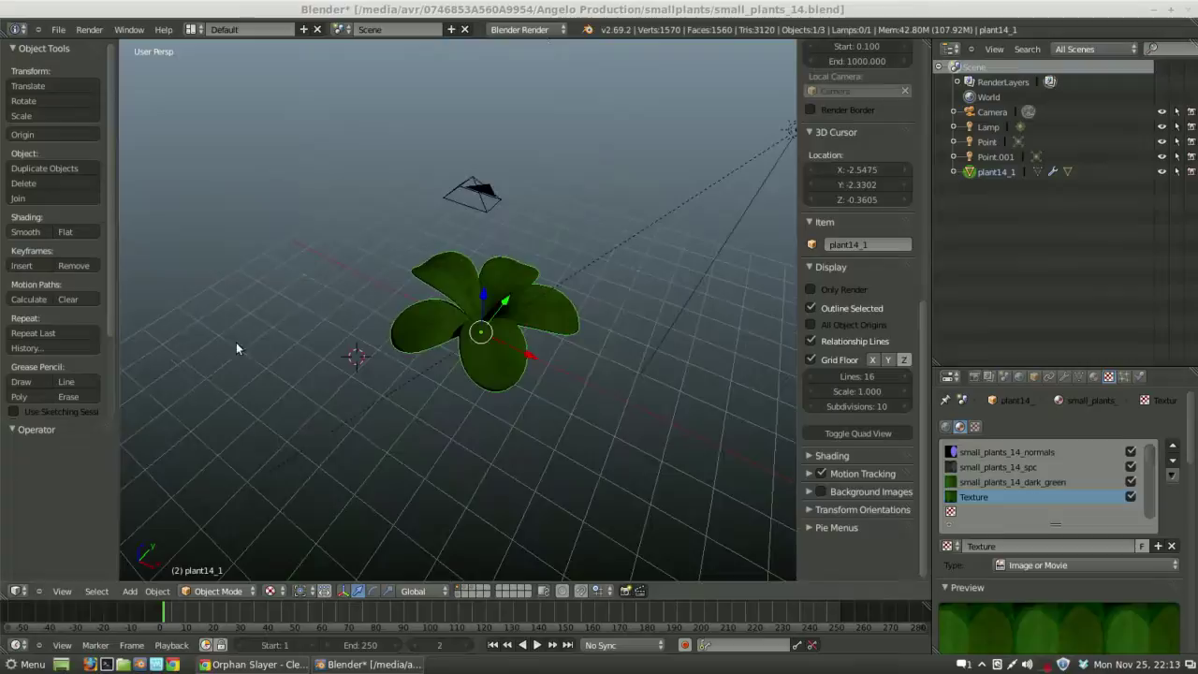
pyautogui.scroll(3, 374, 358)
pyautogui.scroll(3, 171, 307)
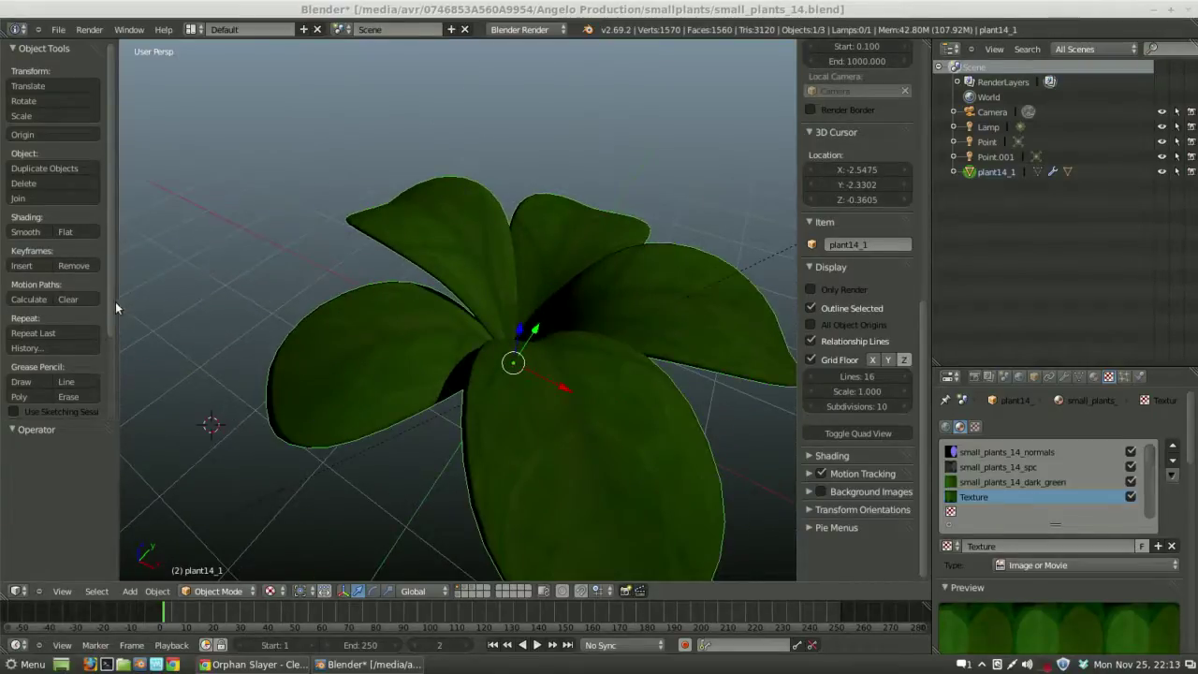
pyautogui.moveTo(116, 305); pyautogui.dragTo(197, 297)
pyautogui.scroll(-3, 142, 316)
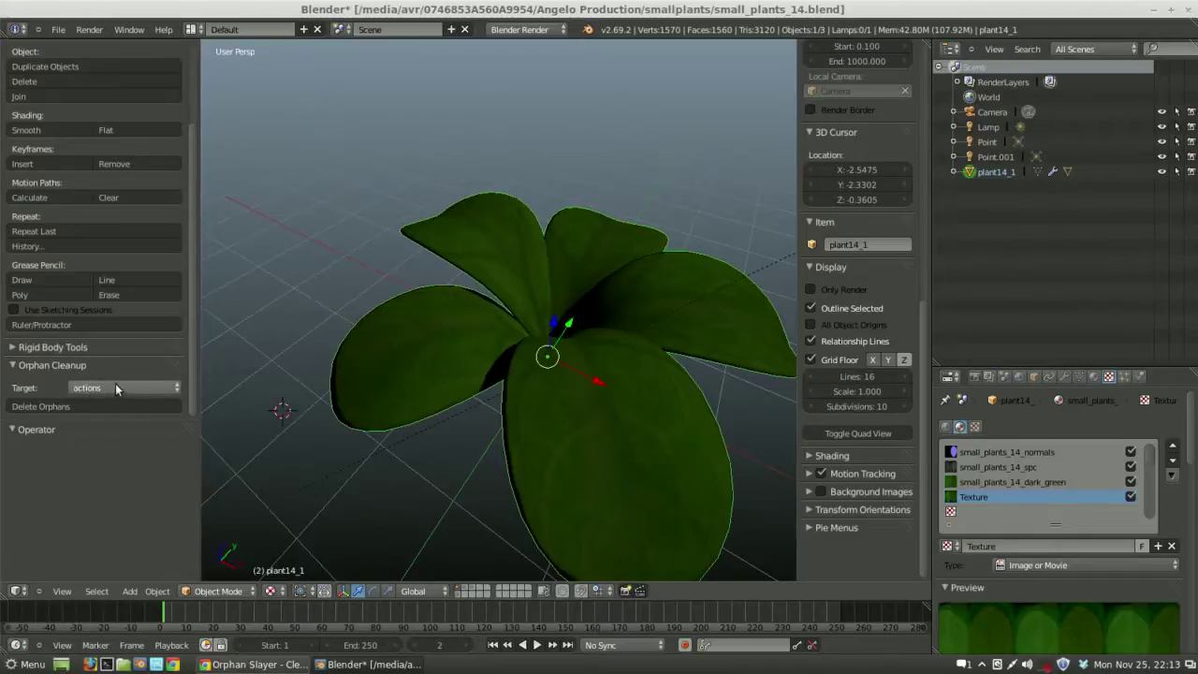
# Set the Orphan Cleanup Target to 'textures'.
pyautogui.click(116, 384)
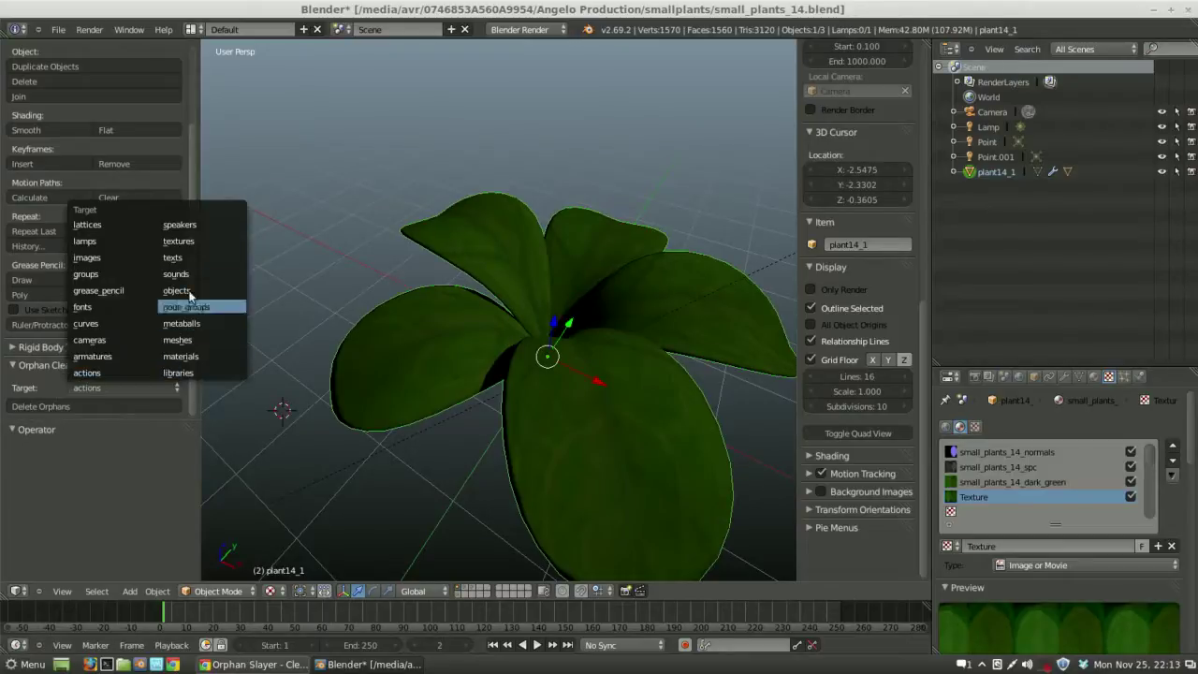
pyautogui.click(189, 242)
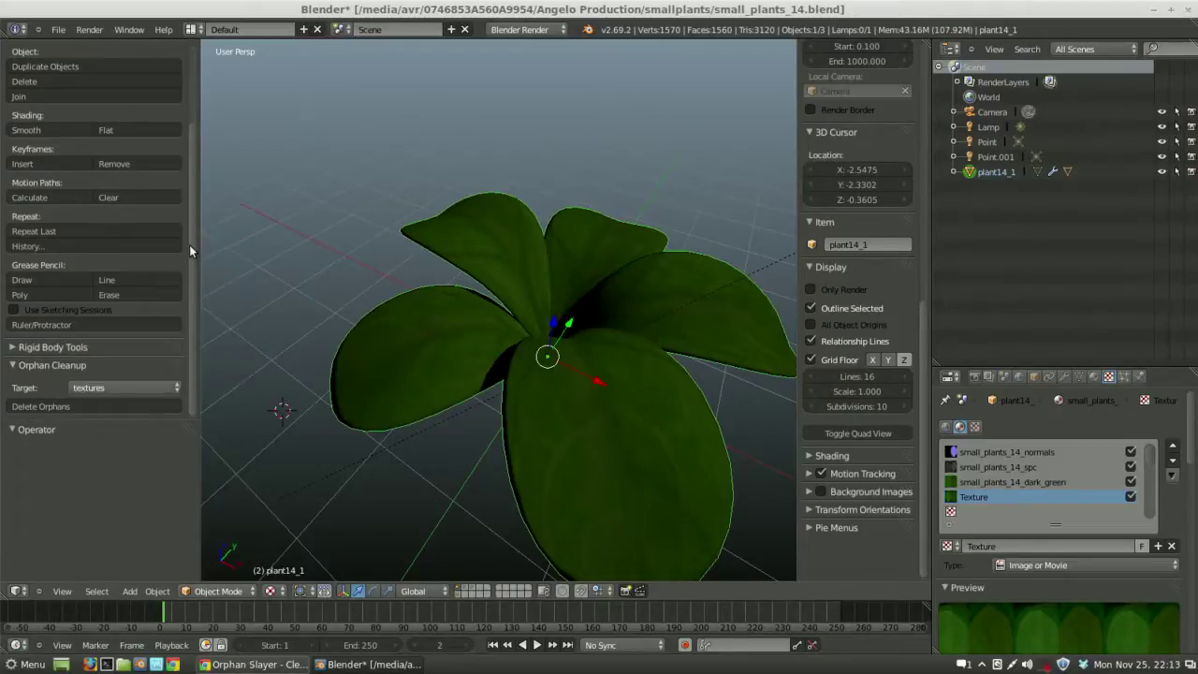
pyautogui.click(108, 394)
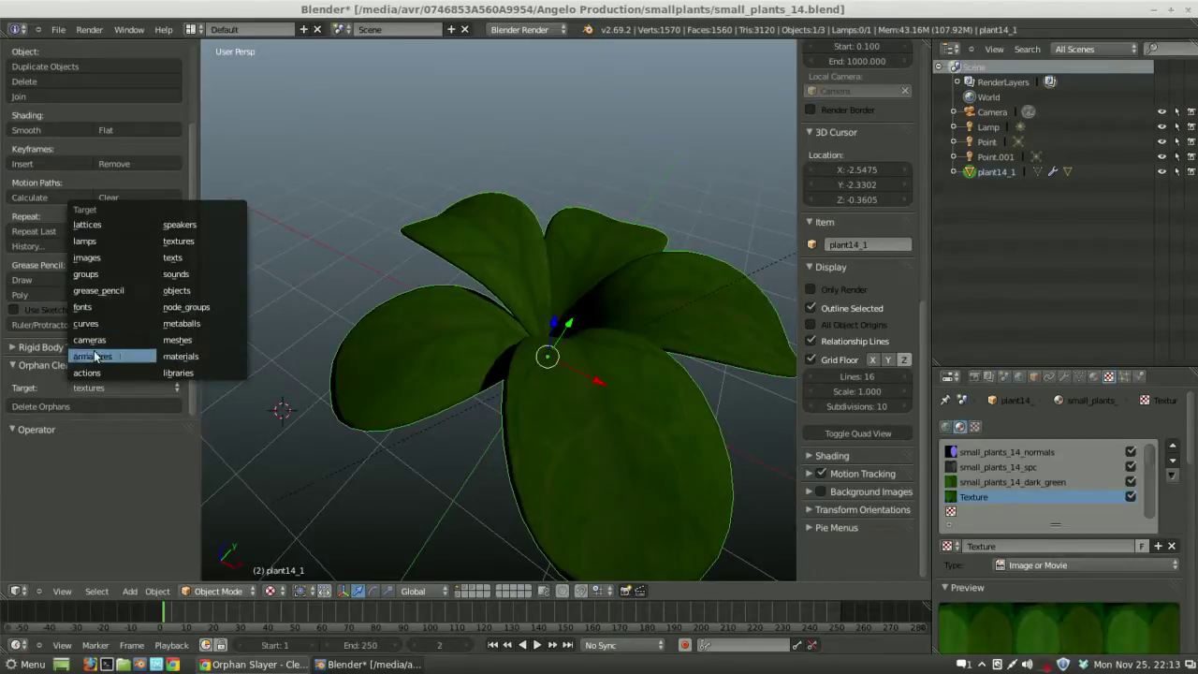
pyautogui.click(179, 240)
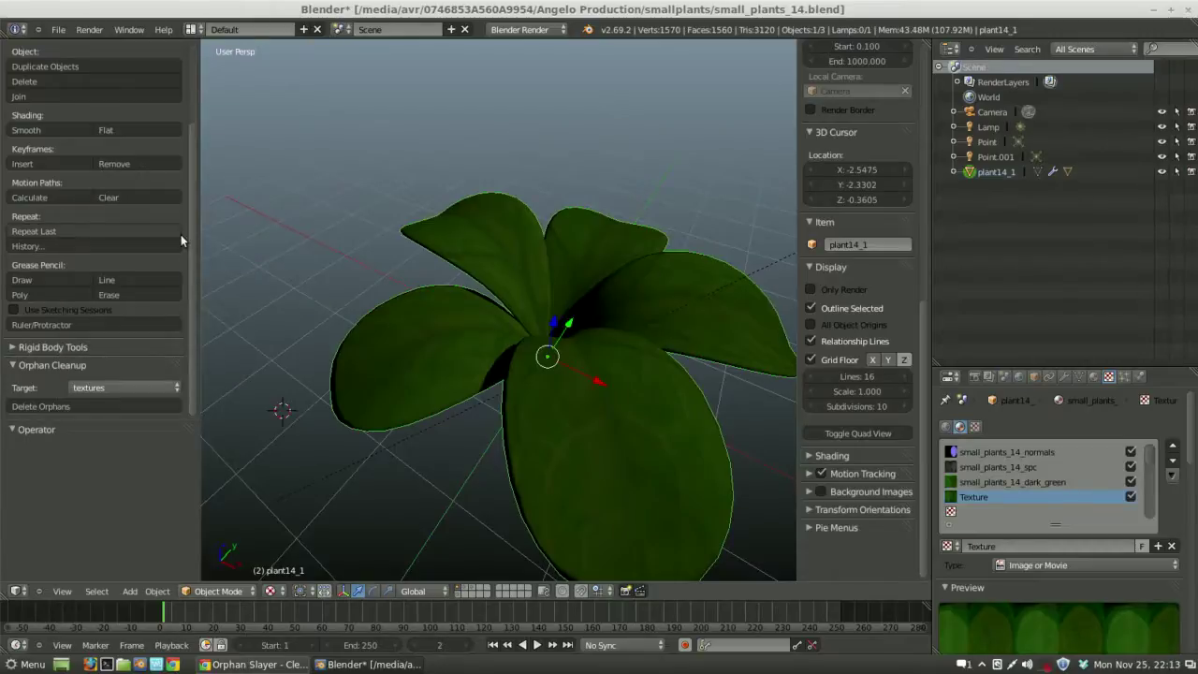
# Run Delete Orphans and confirm only four textures remain in the texture list.
pyautogui.click(108, 407)
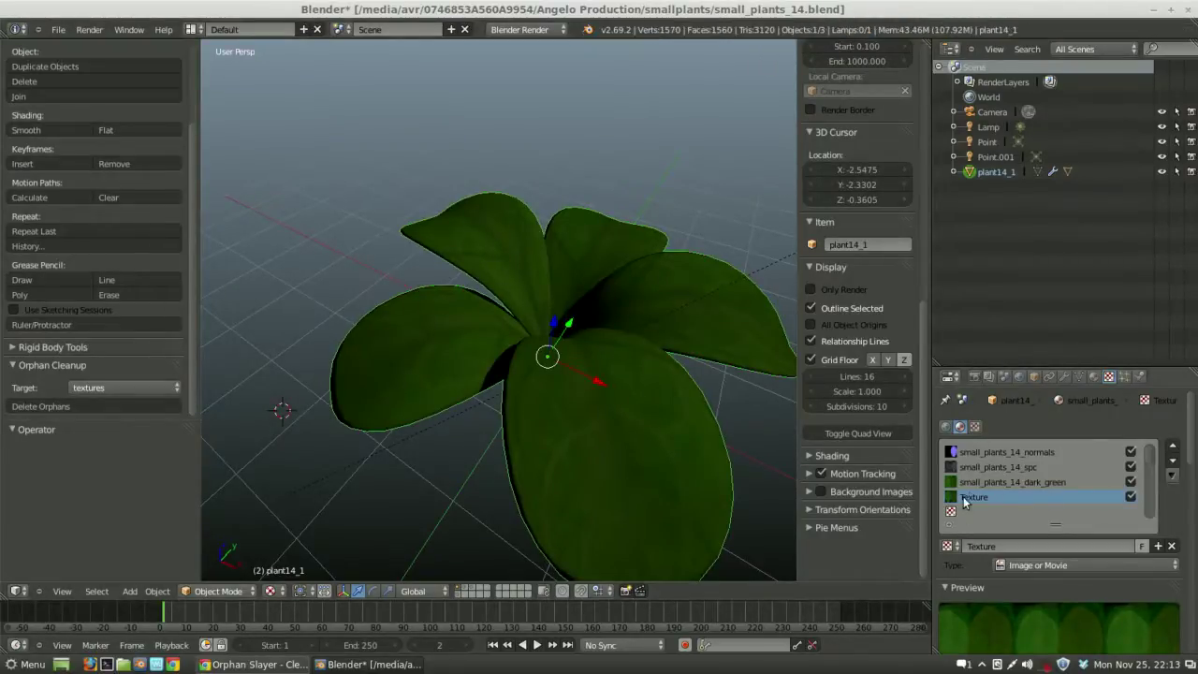
pyautogui.click(956, 547)
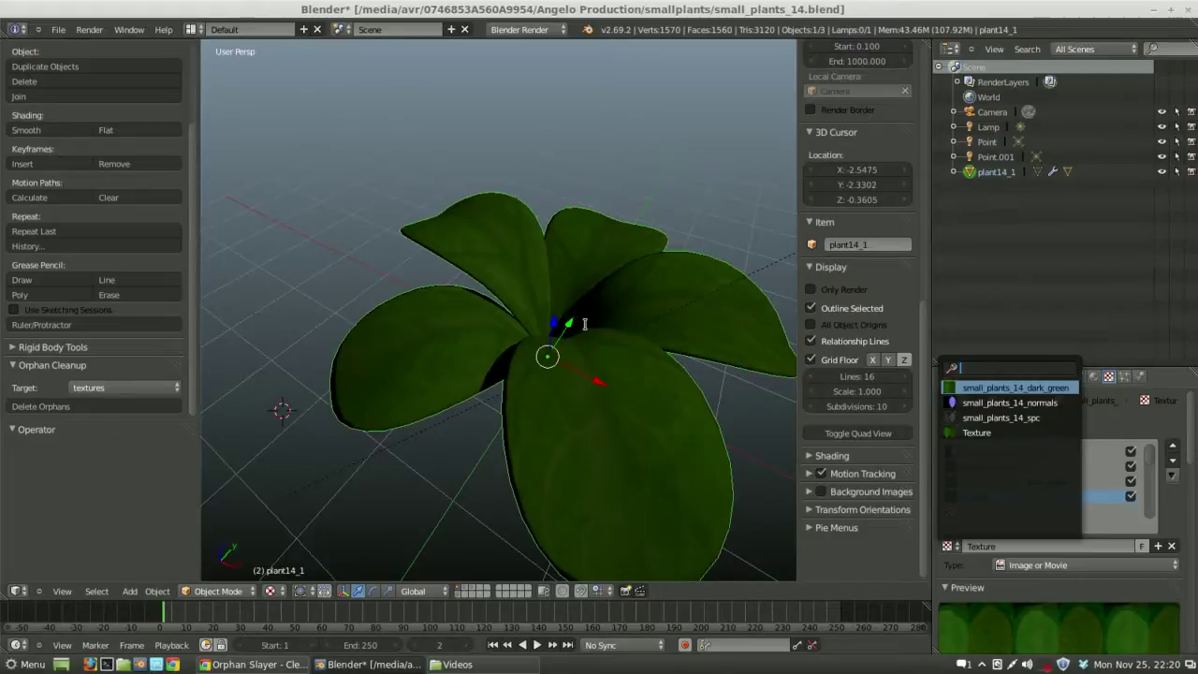
# Confirm small_plants_14 is the only material, then recheck the Orphan Cleanup Target list.
pyautogui.click(1092, 378)
pyautogui.click(948, 476)
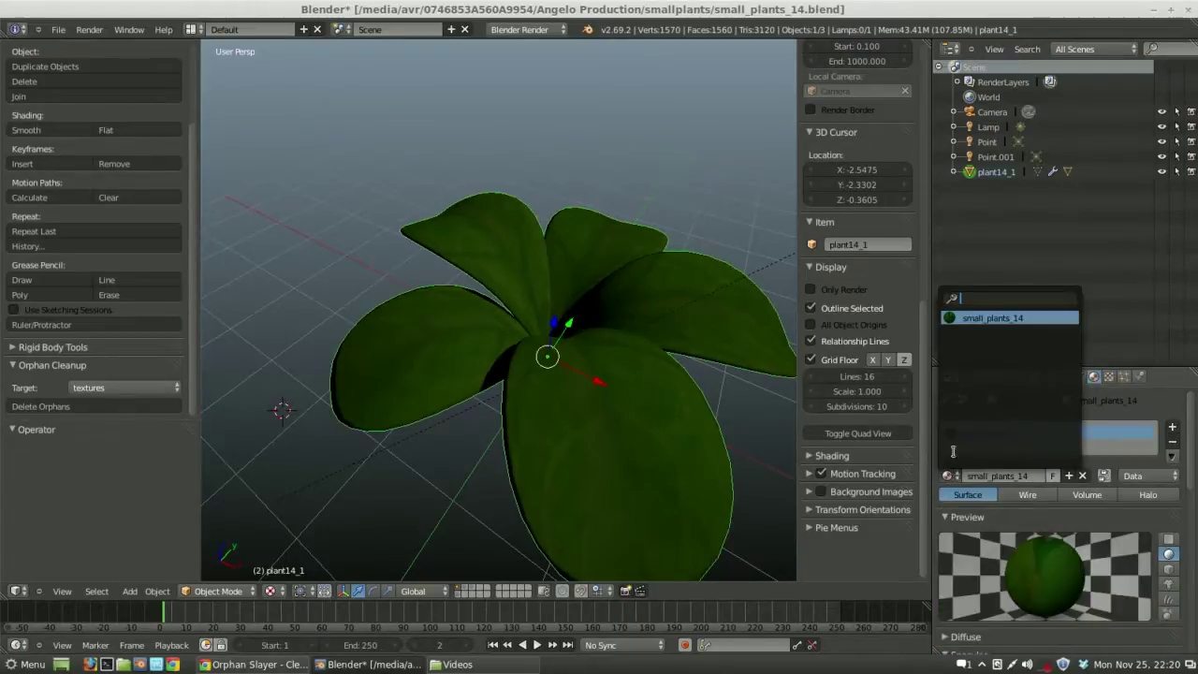
pyautogui.click(126, 386)
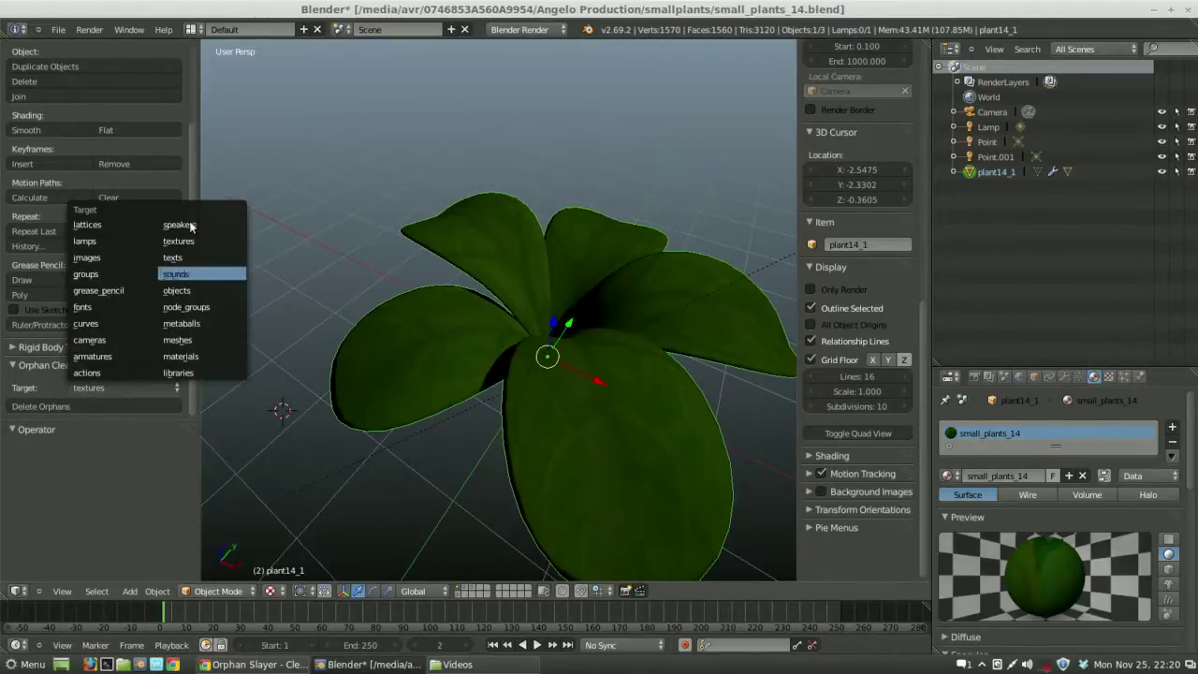